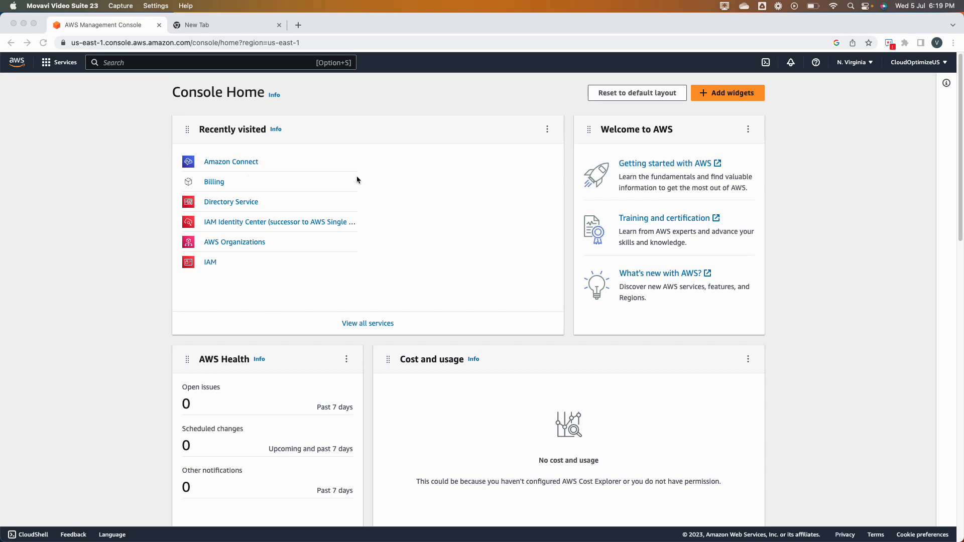
From the browser, open Amazon Connect and begin adding a new instance.
click(16, 65)
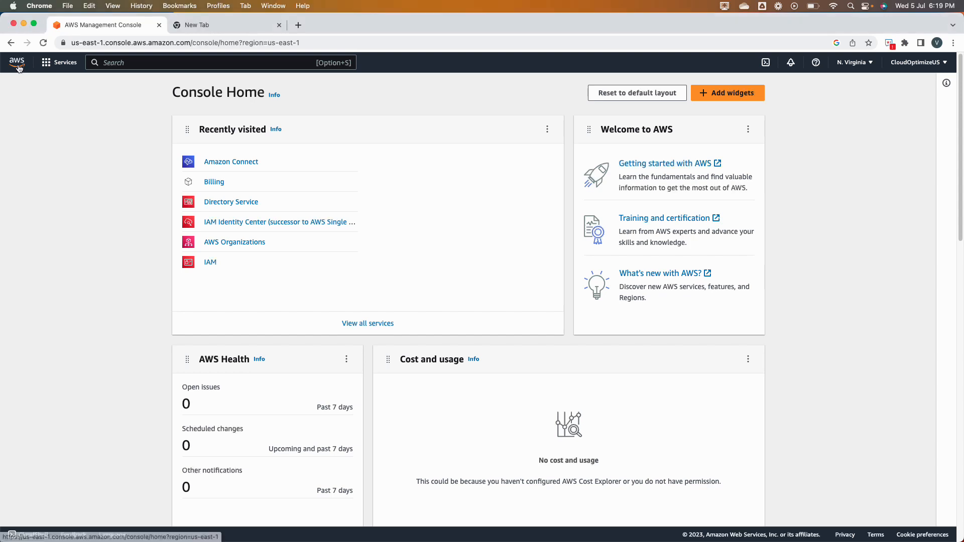
click(236, 161)
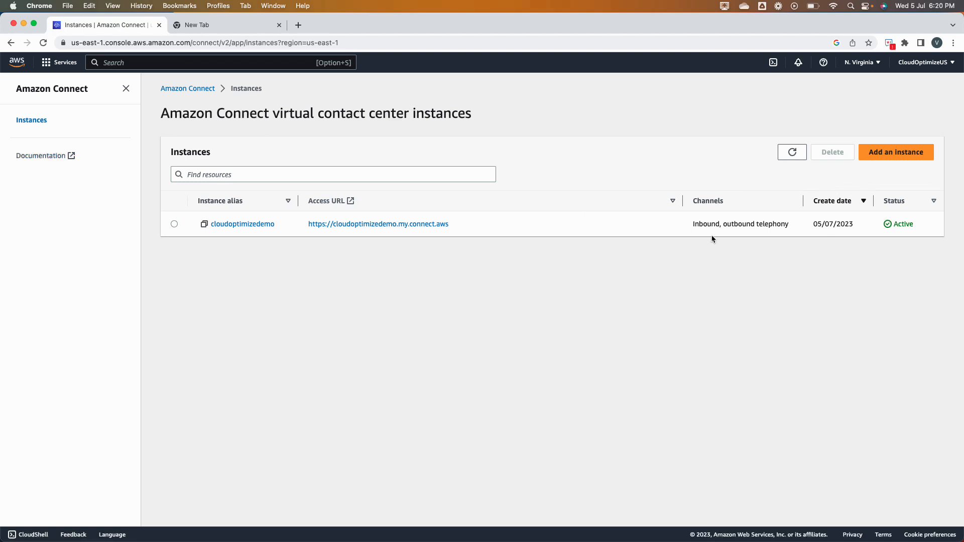
click(895, 158)
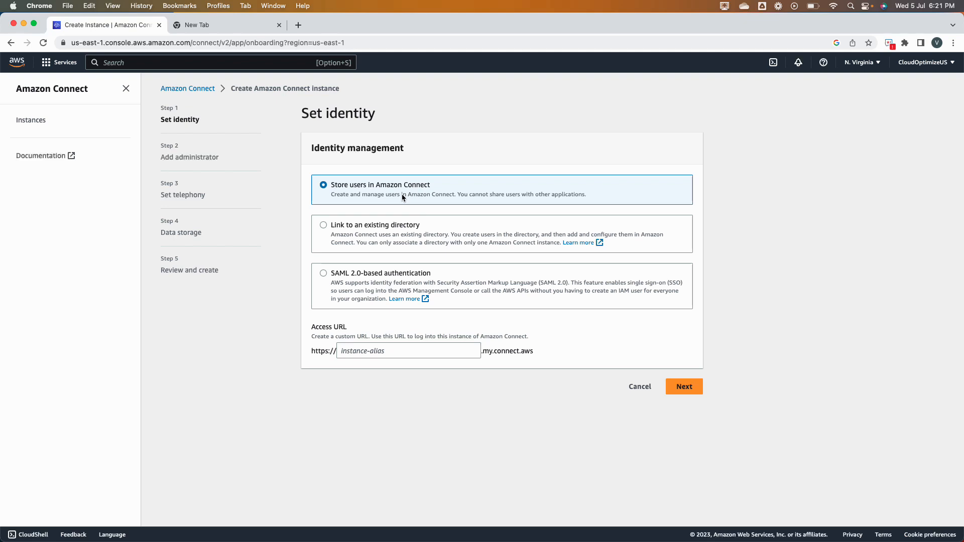
click(393, 224)
click(377, 353)
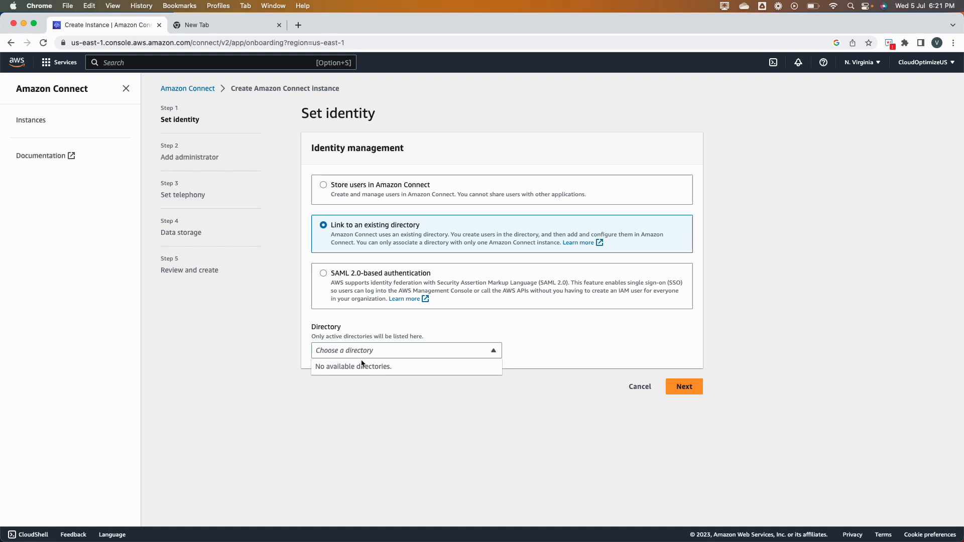
click(378, 330)
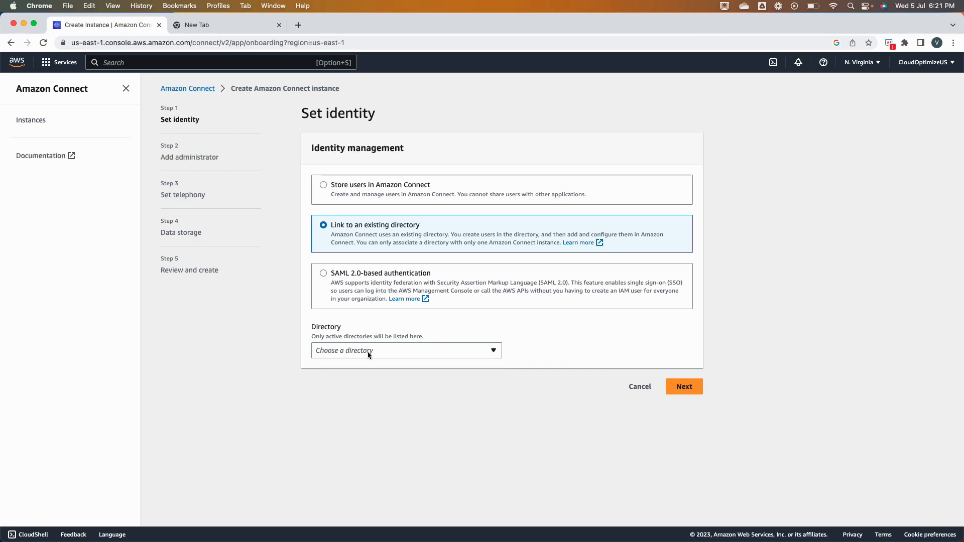
click(366, 291)
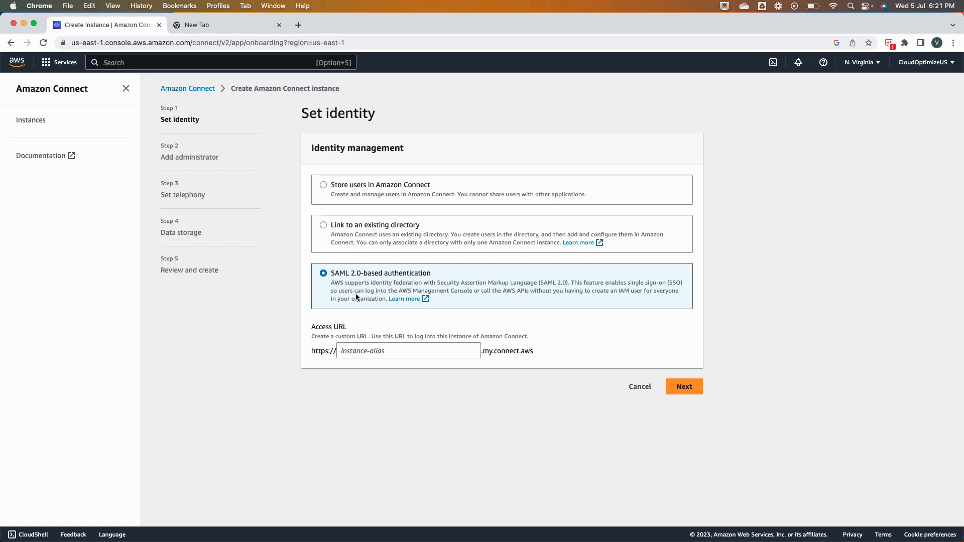
click(379, 196)
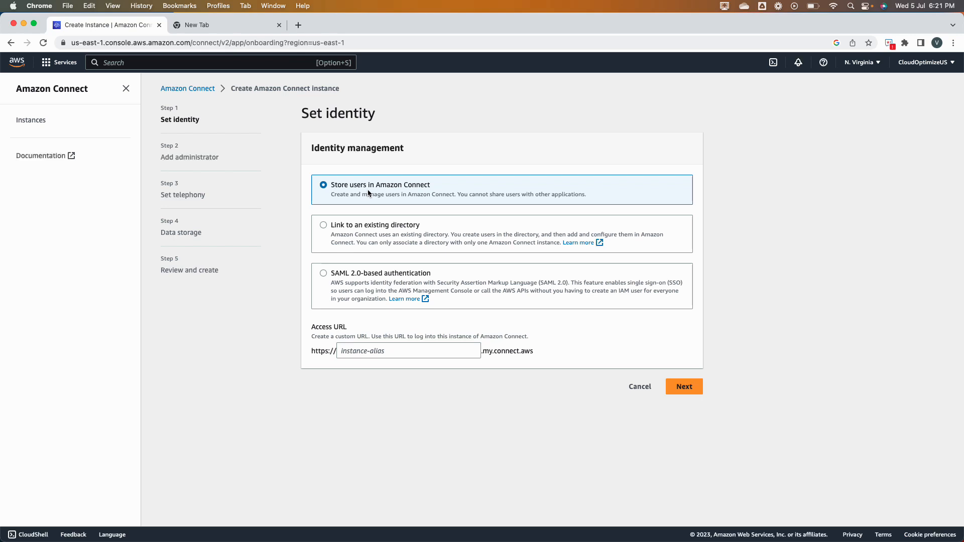
click(369, 352)
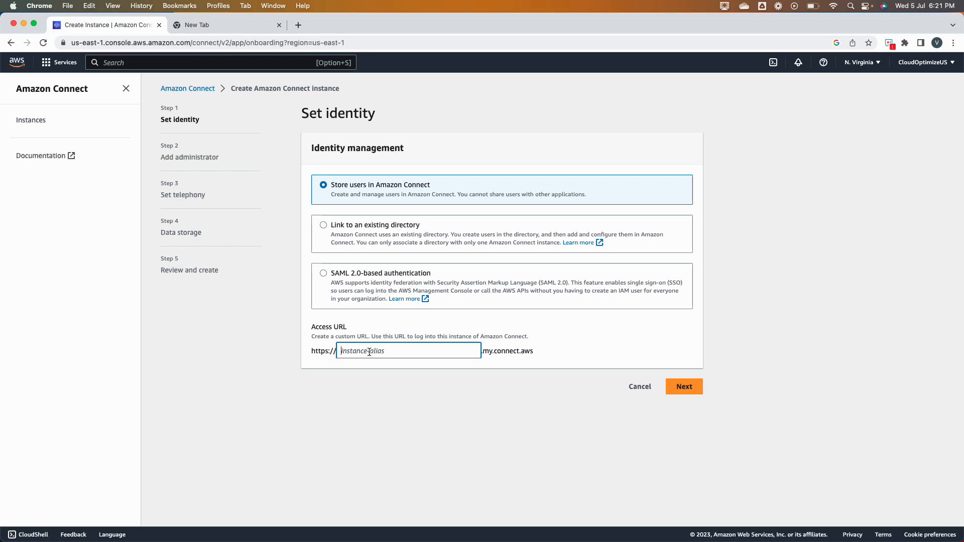
Enter democonnect as the instance's access URL alias and proceed to the administrator step.
text(d)
text(connectinst)
key(BackSpace)
key(BackSpace)
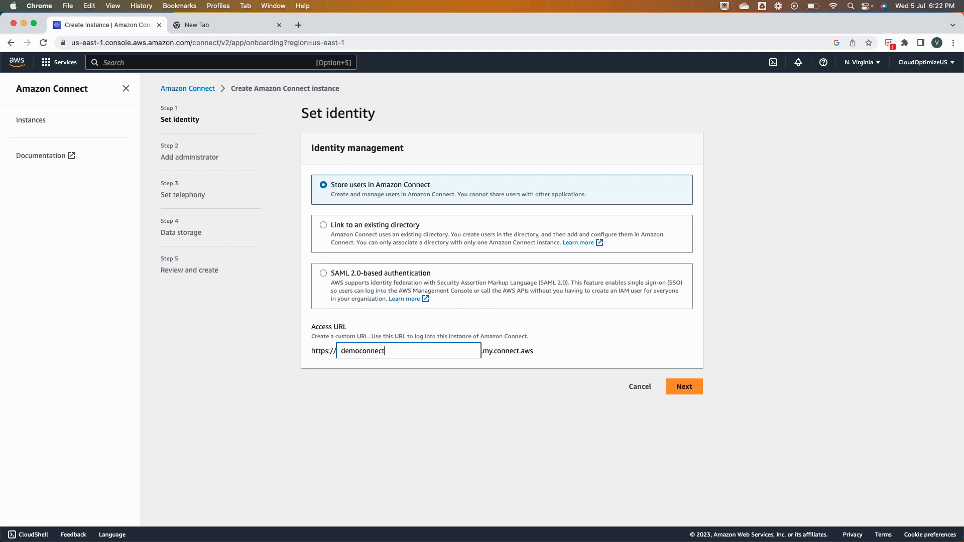
click(677, 388)
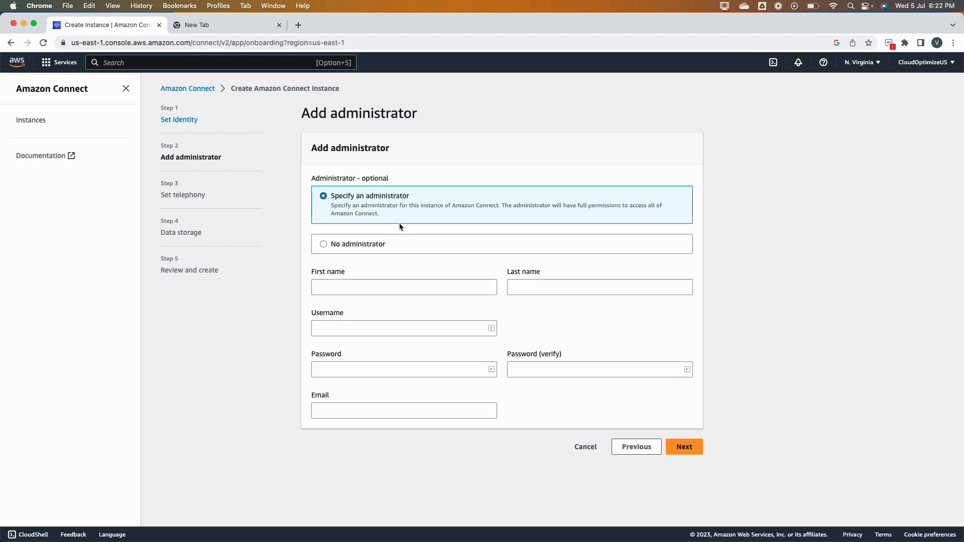
click(399, 250)
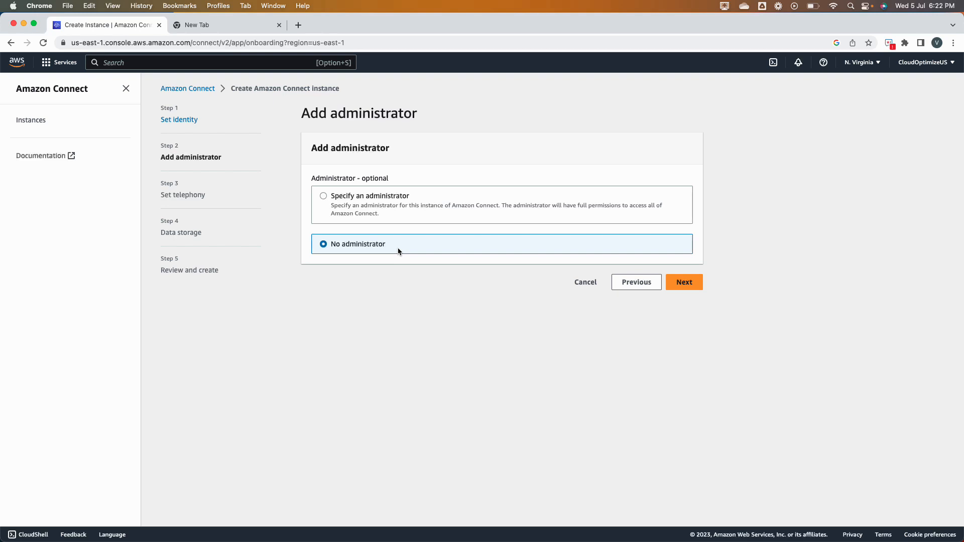
click(362, 208)
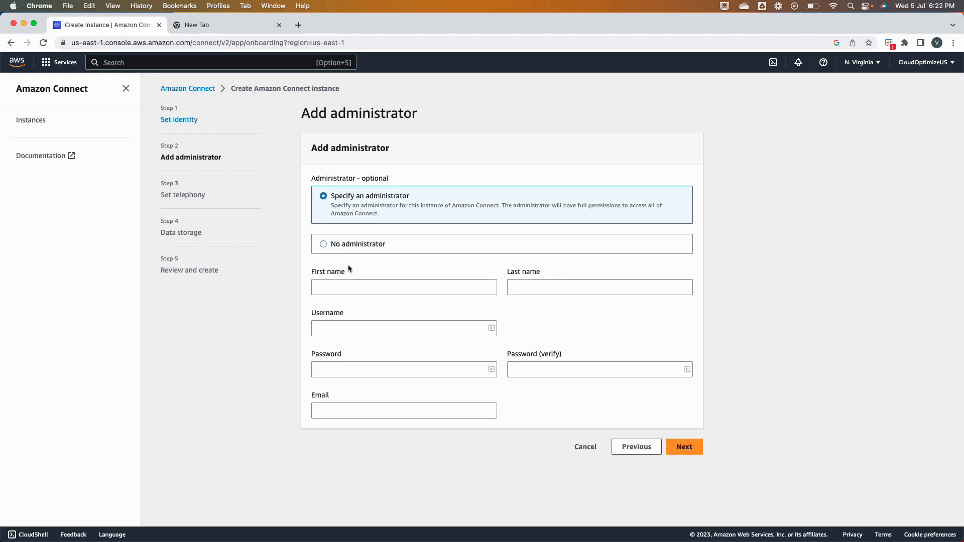
click(334, 246)
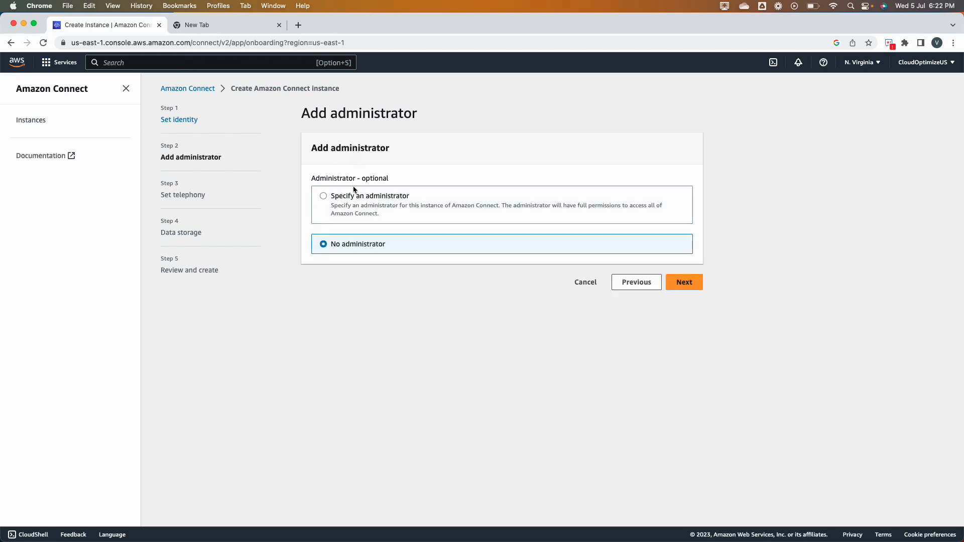
click(471, 203)
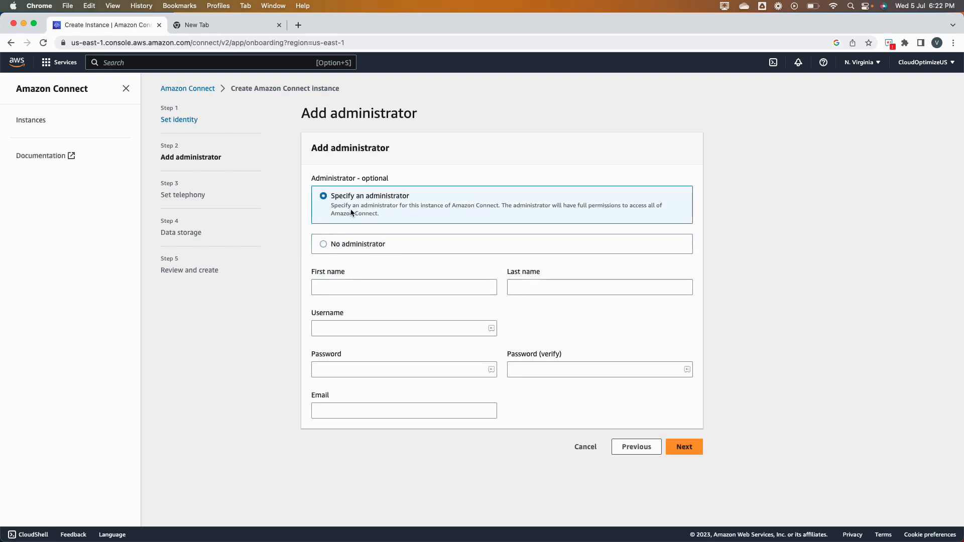
click(353, 286)
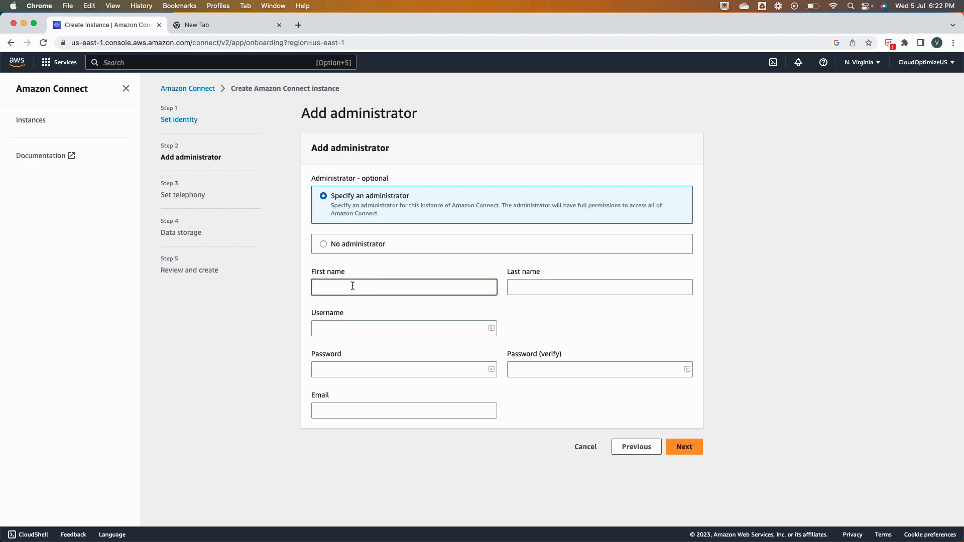
Fill in the administrator's first and last name, username, password and e-mail address.
text(Co)
key(BackSpace)
key(BackSpace)
text(John)
key(Tab)
text(Smith)
key(Tab)
text(jsmith)
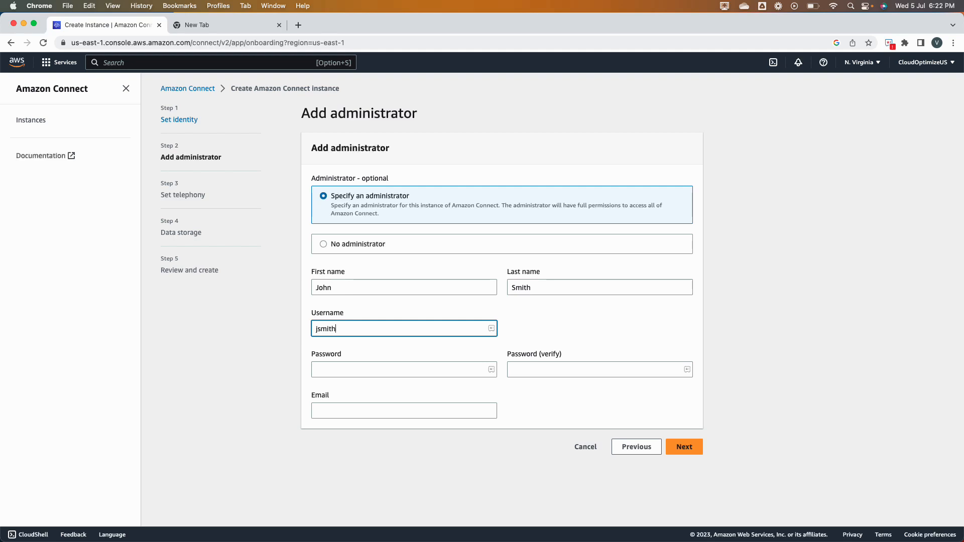
key(Tab)
text(**********)
key(Tab)
text(**********)
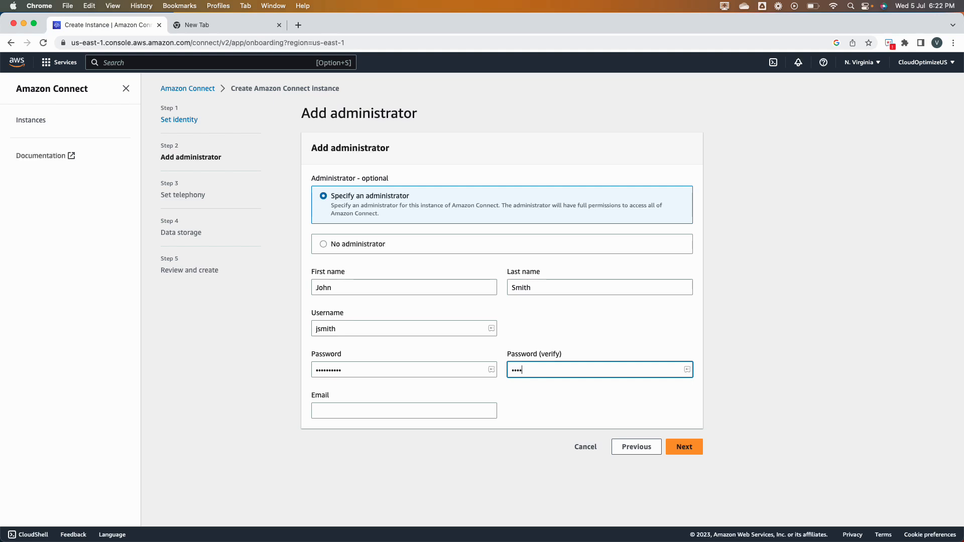
key(Tab)
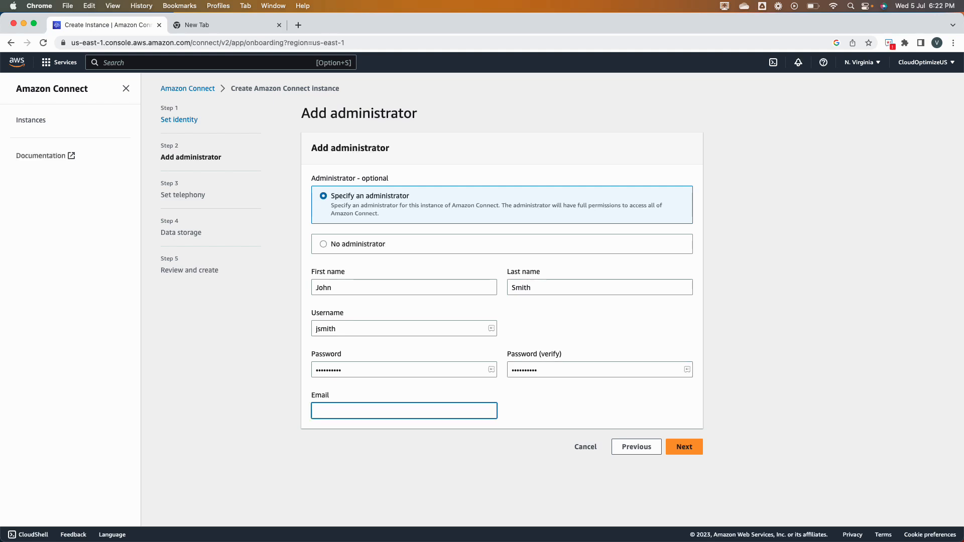
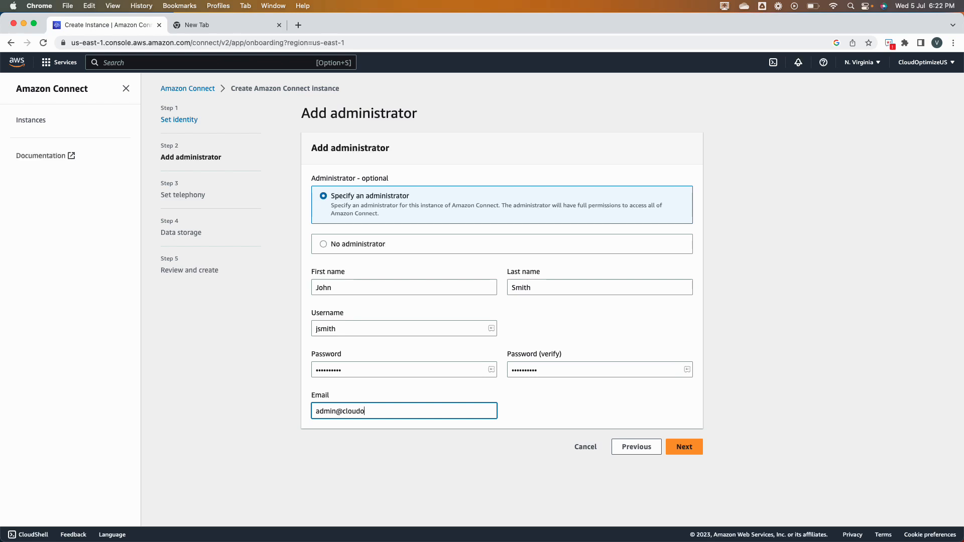
Change the e-mail's mailbox part to info, then retype the password confirmation and resubmit.
drag(336, 411, 305, 411)
click(684, 447)
key(super+a)
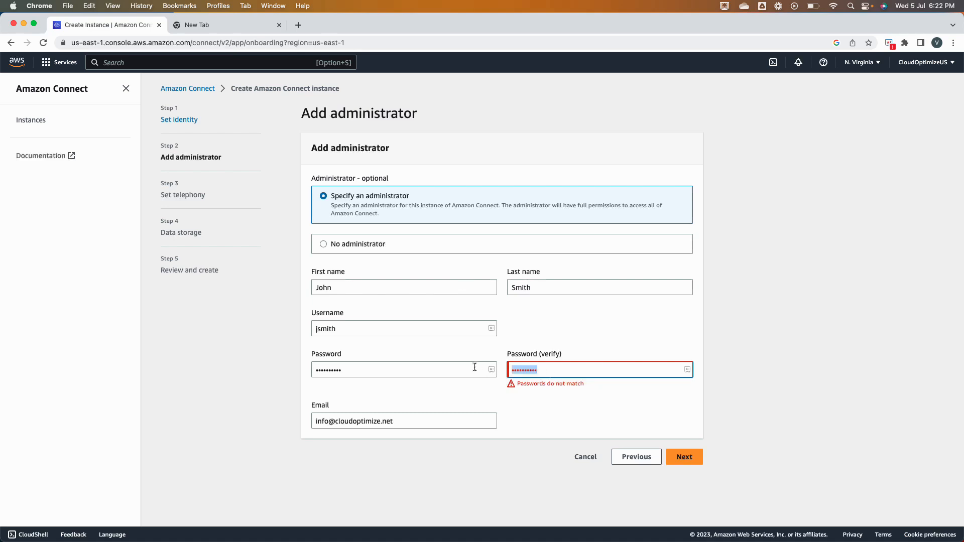
text(••••••••••)
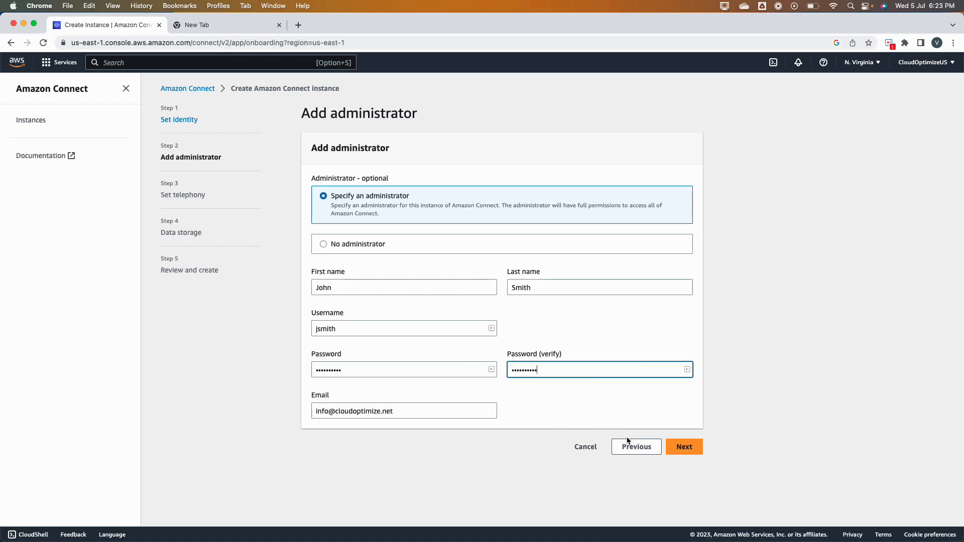
click(684, 447)
Retype the password and re-enter the verification password so the two match.
double_click(425, 372)
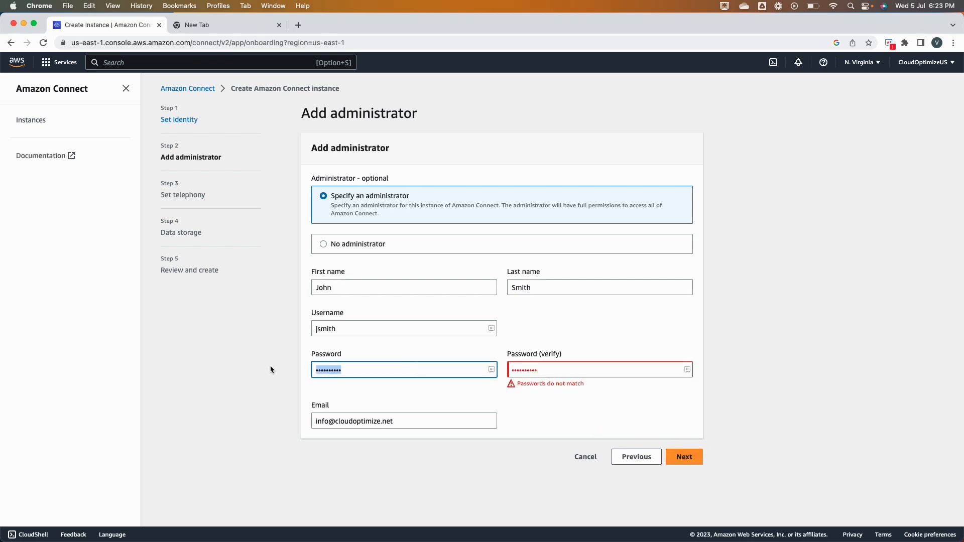
text(••••••••••)
key(Tab)
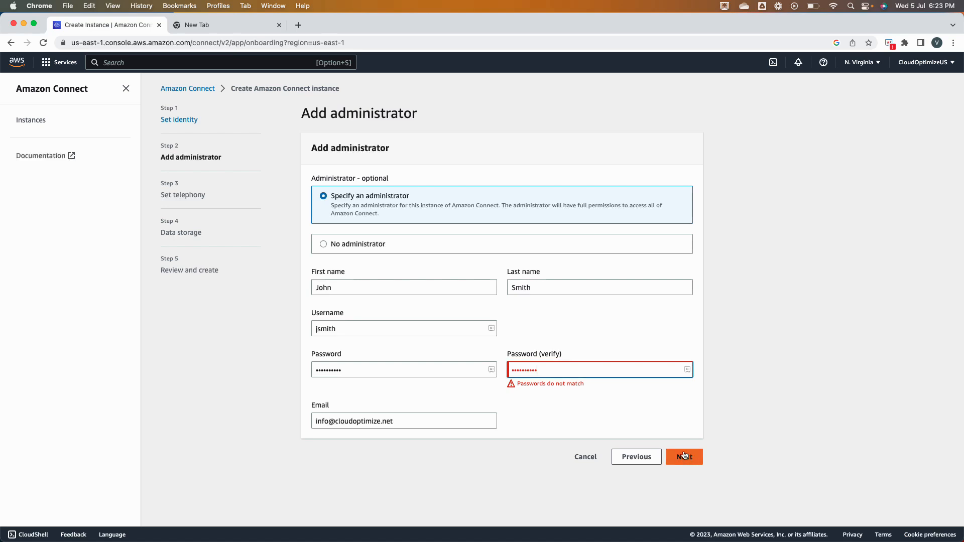
drag(395, 371, 261, 371)
drag(617, 373, 491, 370)
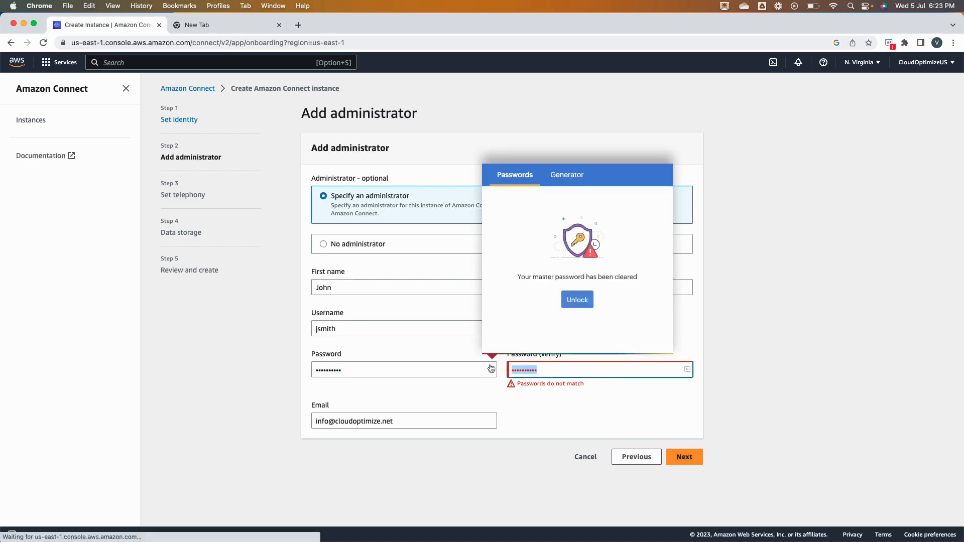
key(BackSpace)
click(904, 307)
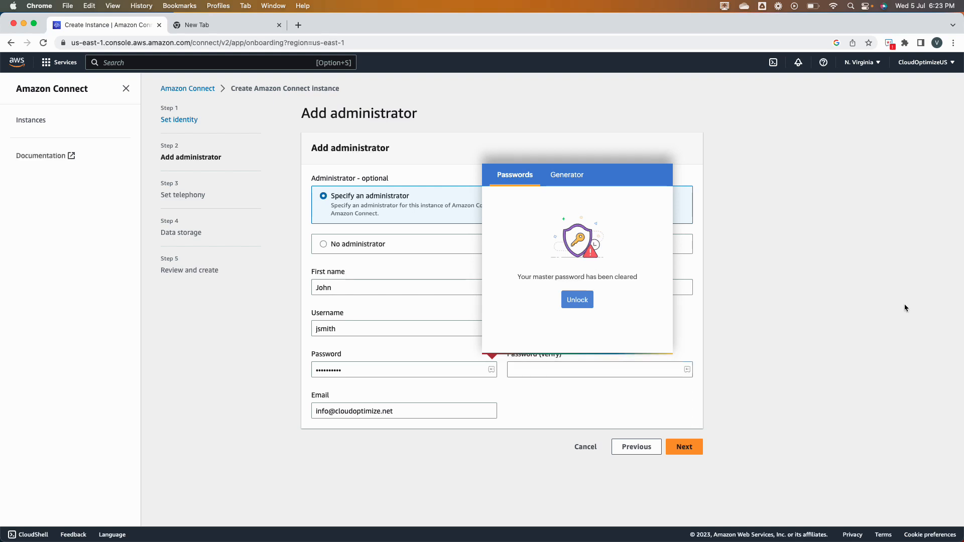
click(515, 365)
text(••••••••)
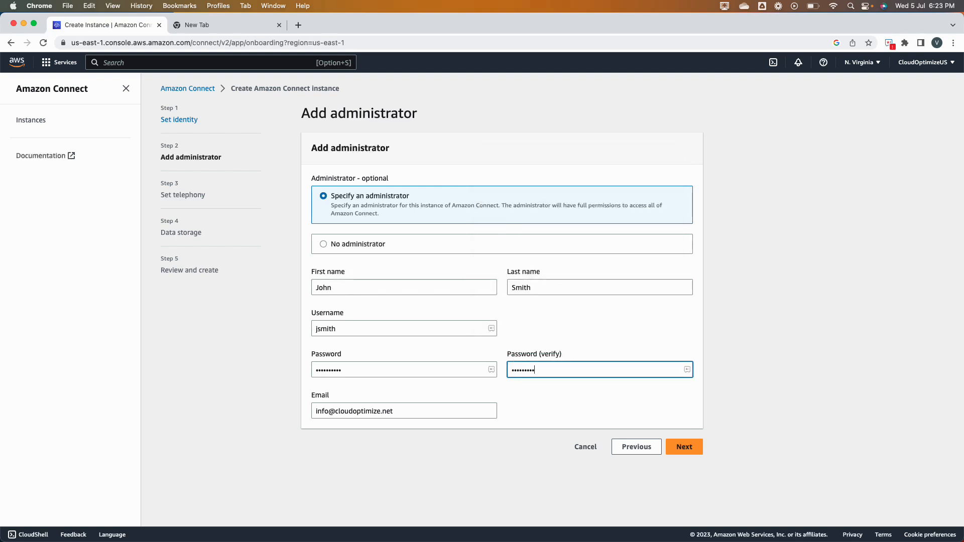
Continue to Set telephony with incoming and outgoing calls both allowed.
click(684, 445)
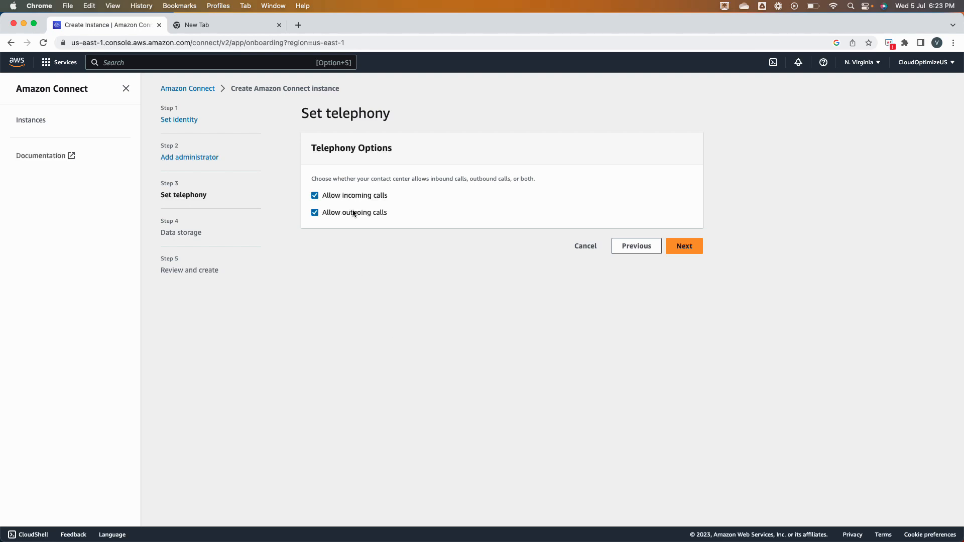
Advance to Data storage and inspect the S3 bucket, flow logs path and Customer Profiles option.
click(685, 250)
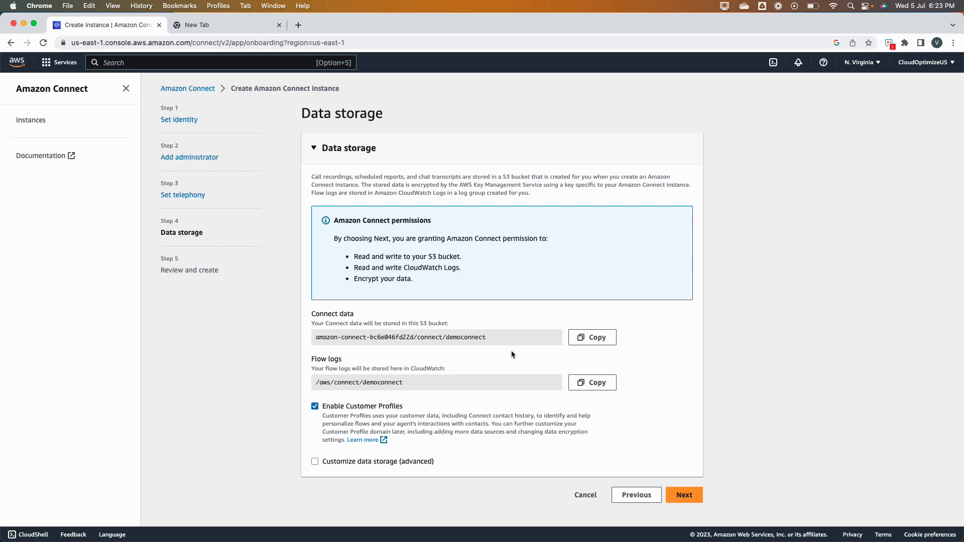
drag(497, 342, 312, 344)
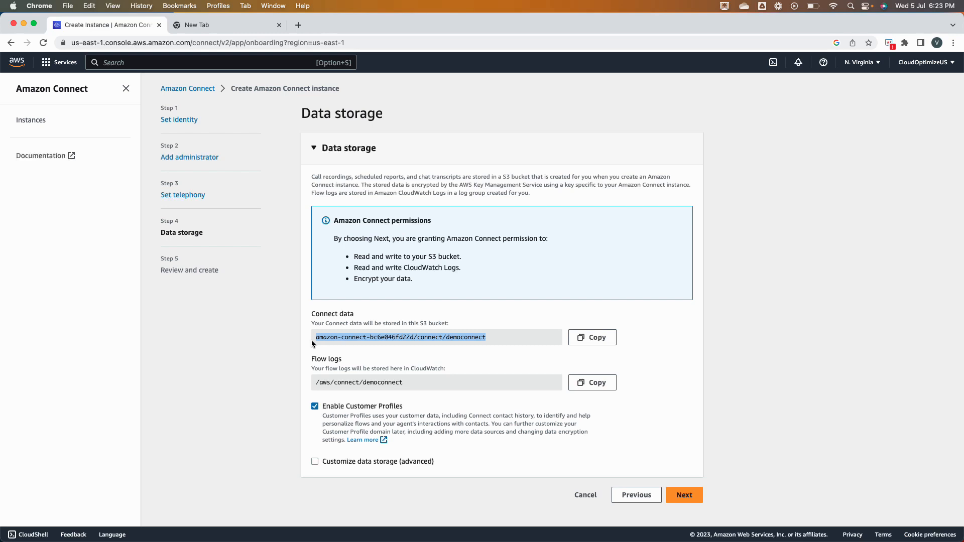
drag(418, 385, 317, 384)
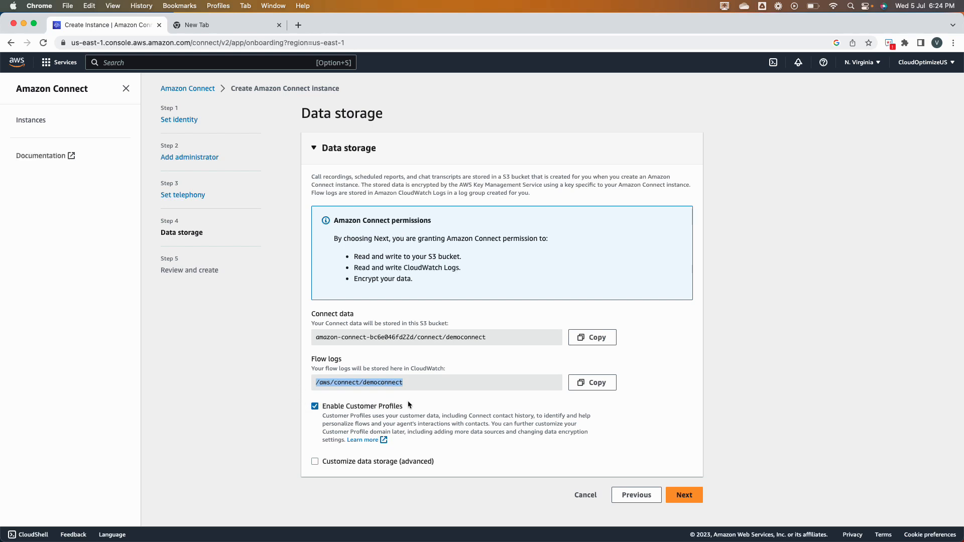
drag(405, 406, 323, 408)
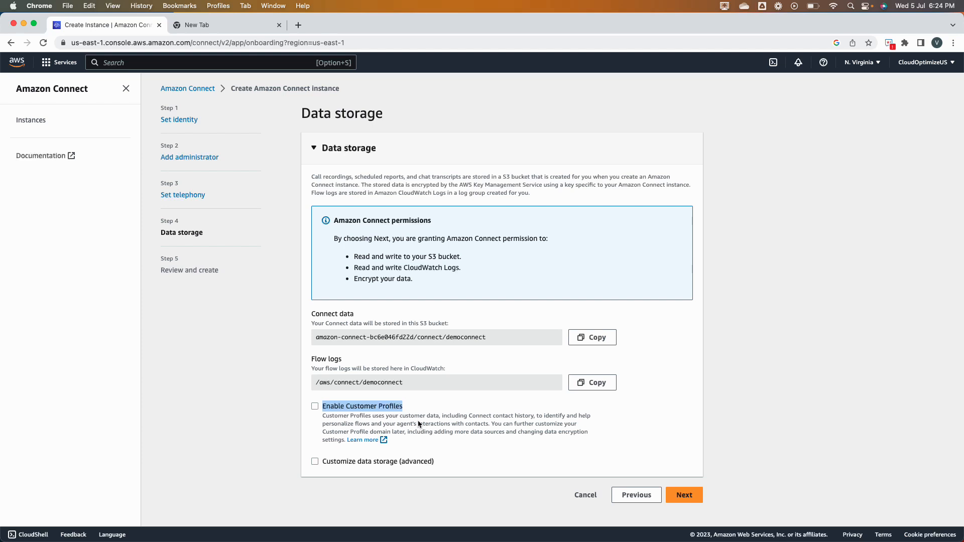
Enable Customer Profiles, browse the advanced storage options, then turn customisation back off.
click(317, 408)
click(314, 462)
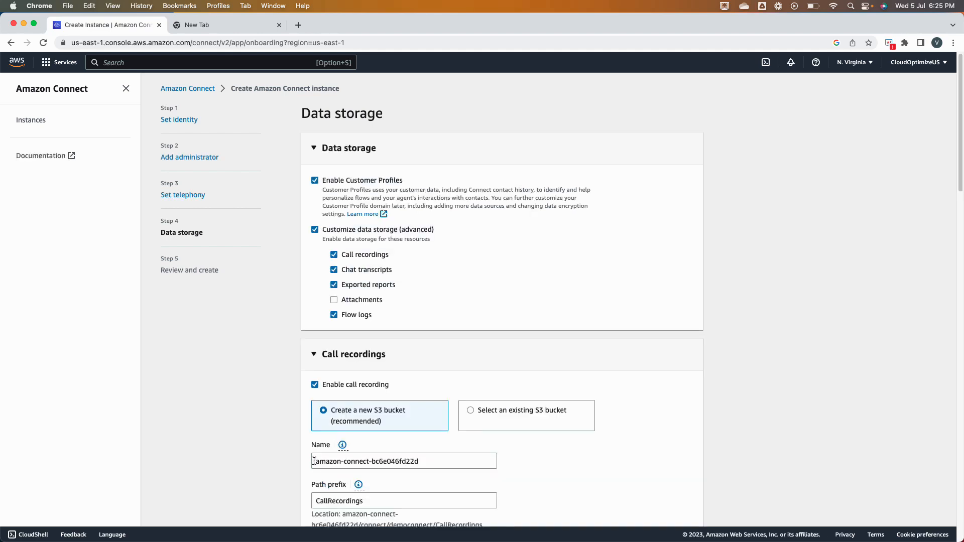
scroll(441, 477, down, 3)
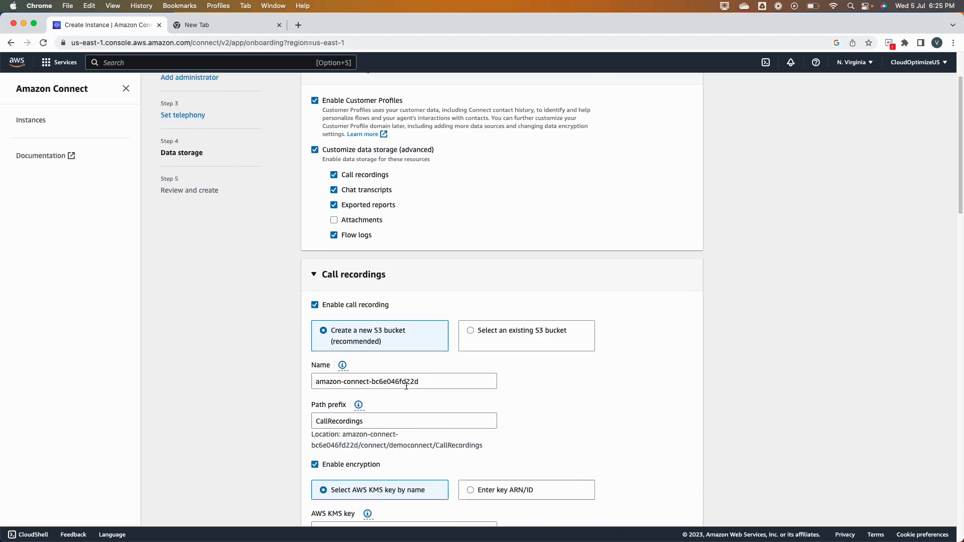
scroll(372, 454, down, 1)
scroll(452, 482, down, 4)
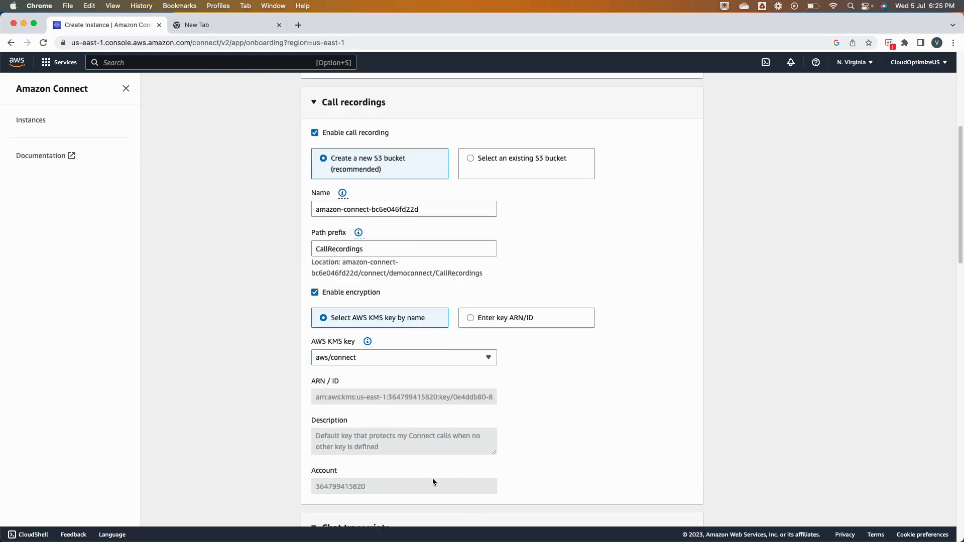
scroll(365, 444, up, 5)
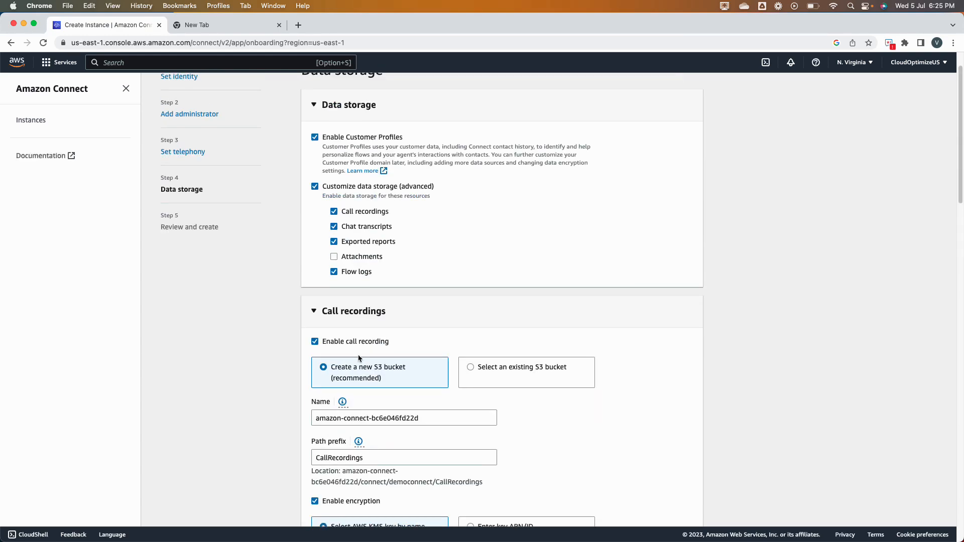
click(314, 313)
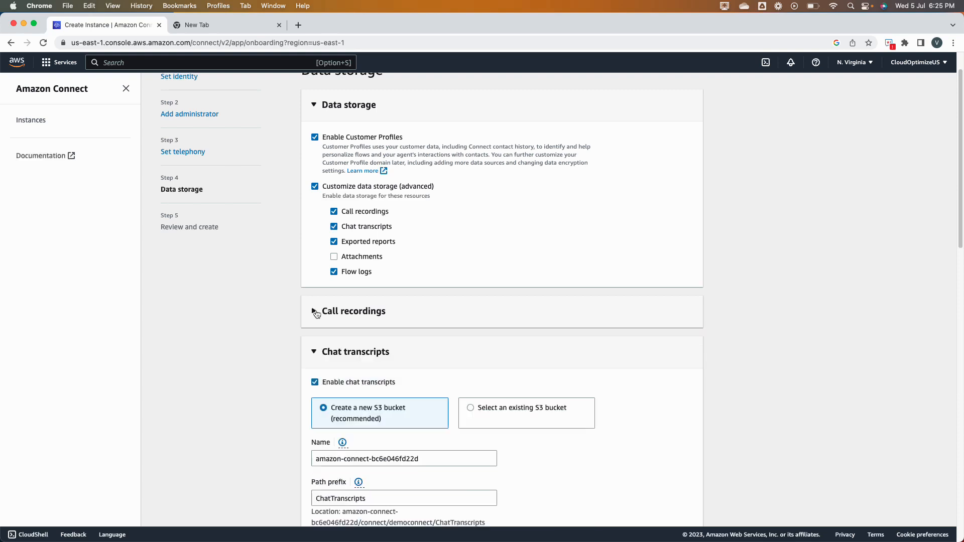
click(315, 186)
click(315, 462)
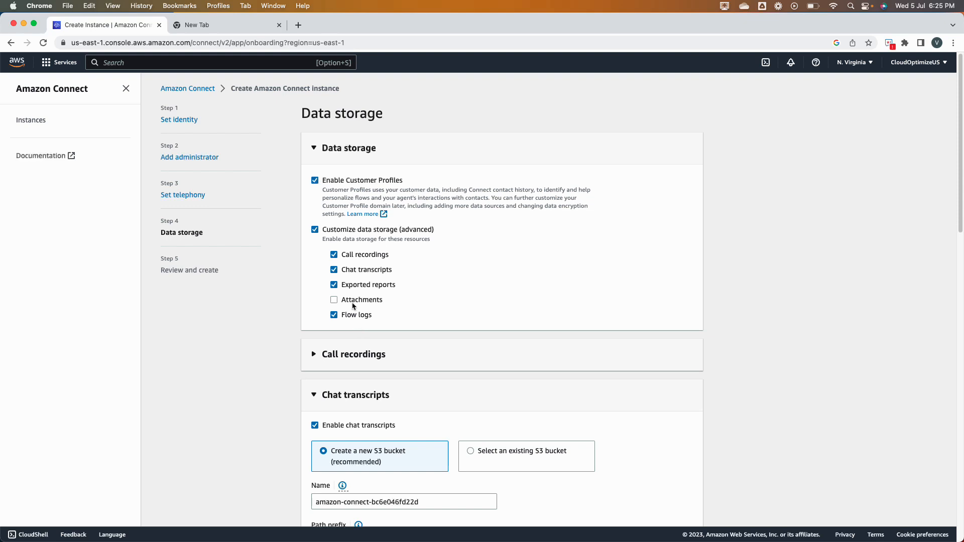
click(315, 231)
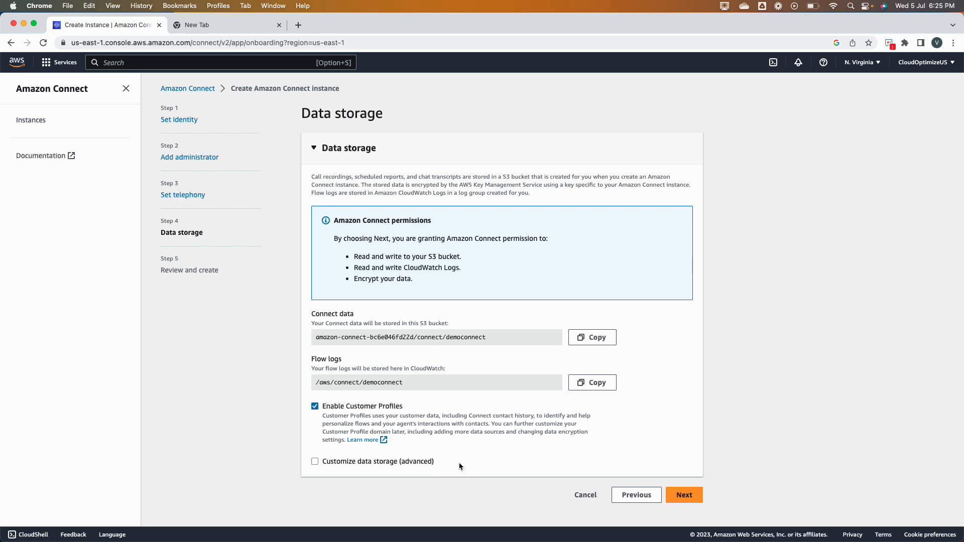
Review the instance summary and create the Amazon Connect instance.
click(679, 495)
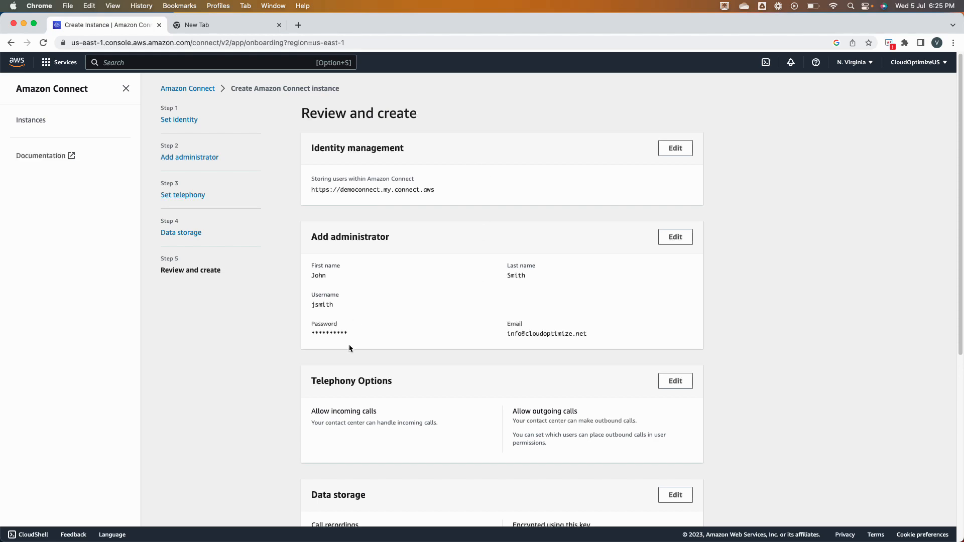
scroll(400, 398, down, 1)
scroll(400, 397, down, 6)
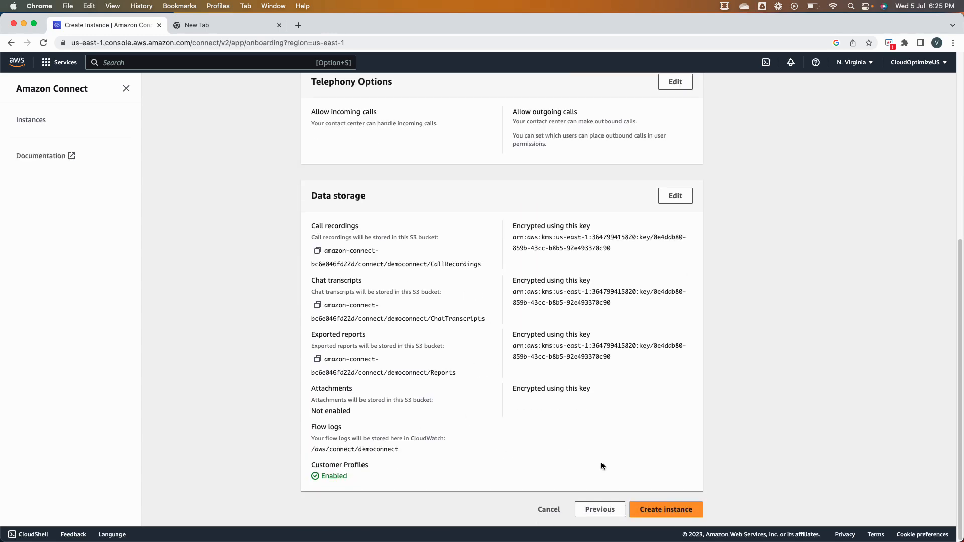
click(669, 514)
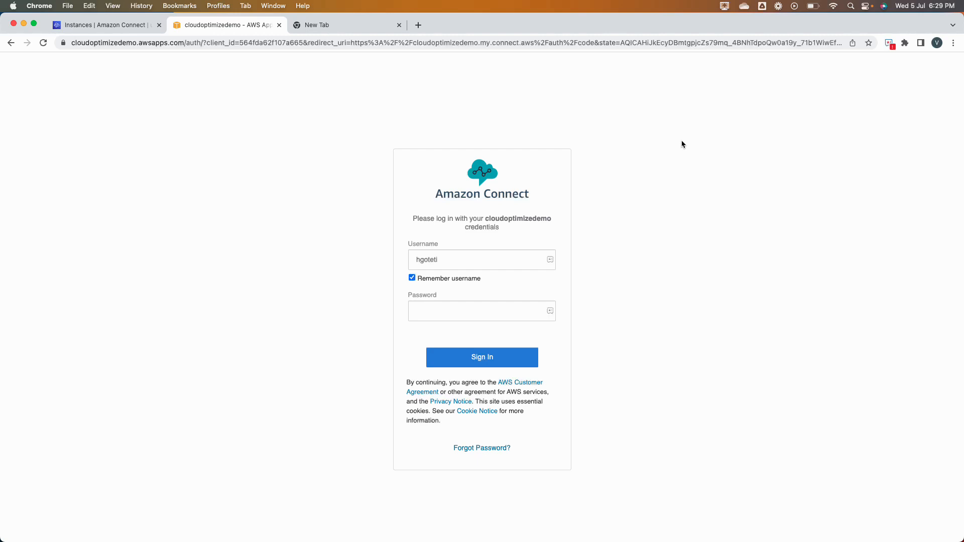
Check the instances list, then enter the password on the cloudoptimizedemo sign-in page and sign in.
click(130, 25)
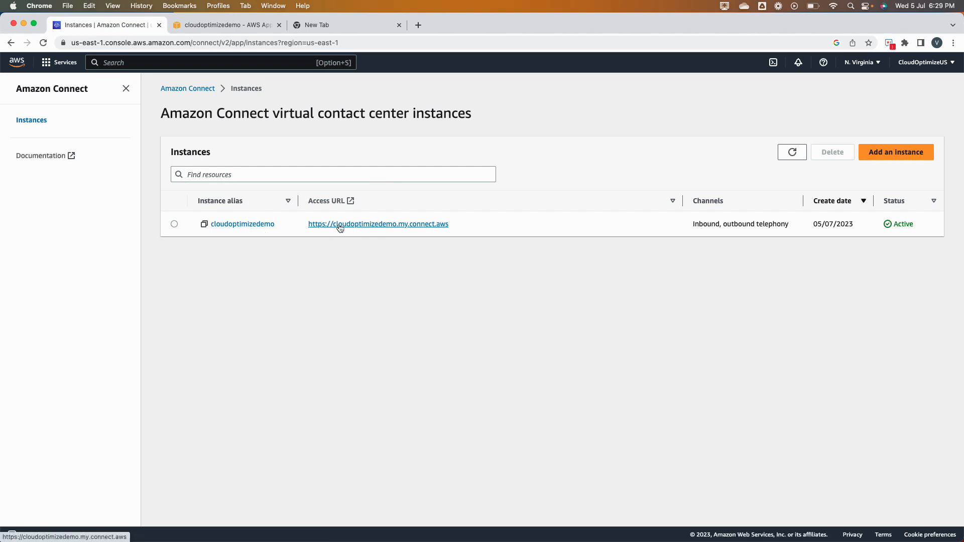
click(216, 26)
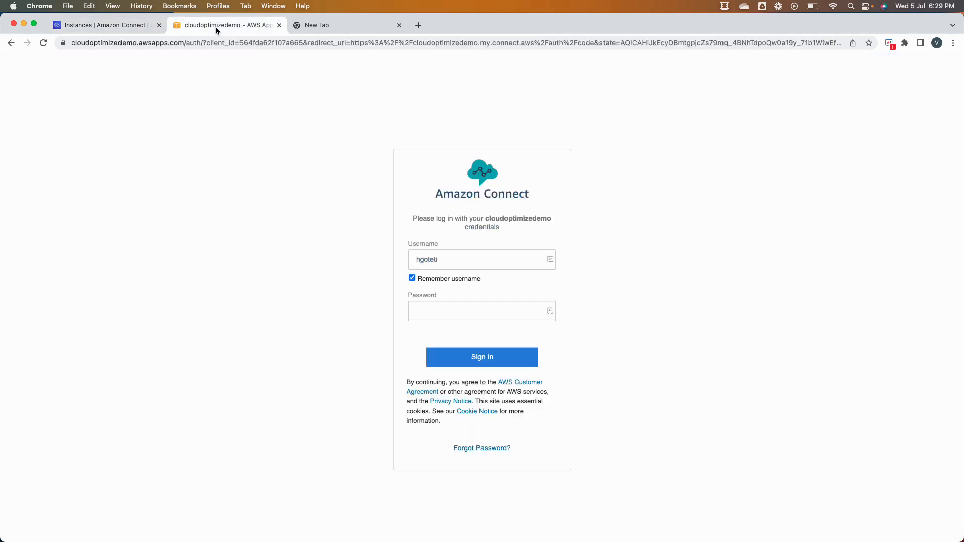
click(446, 261)
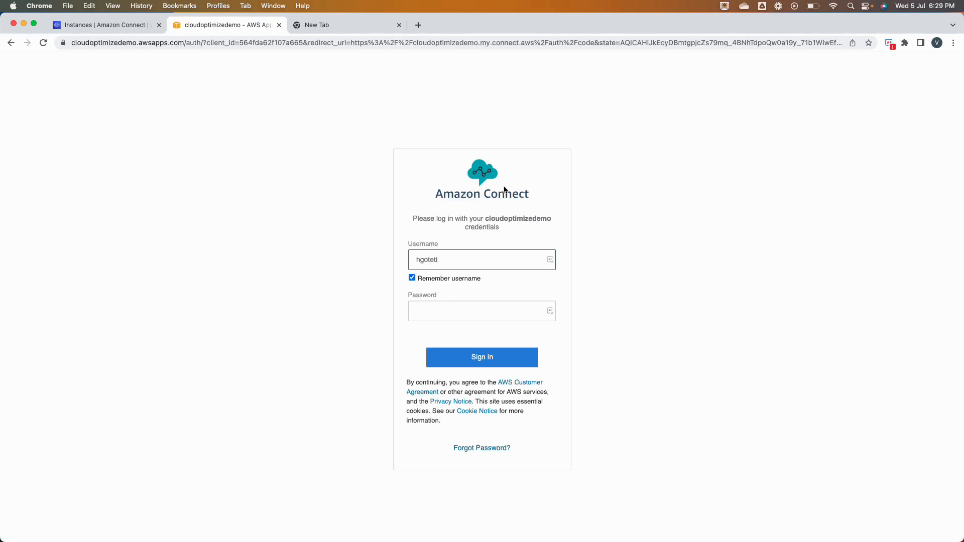
click(452, 302)
click(453, 310)
text(••••••••••)
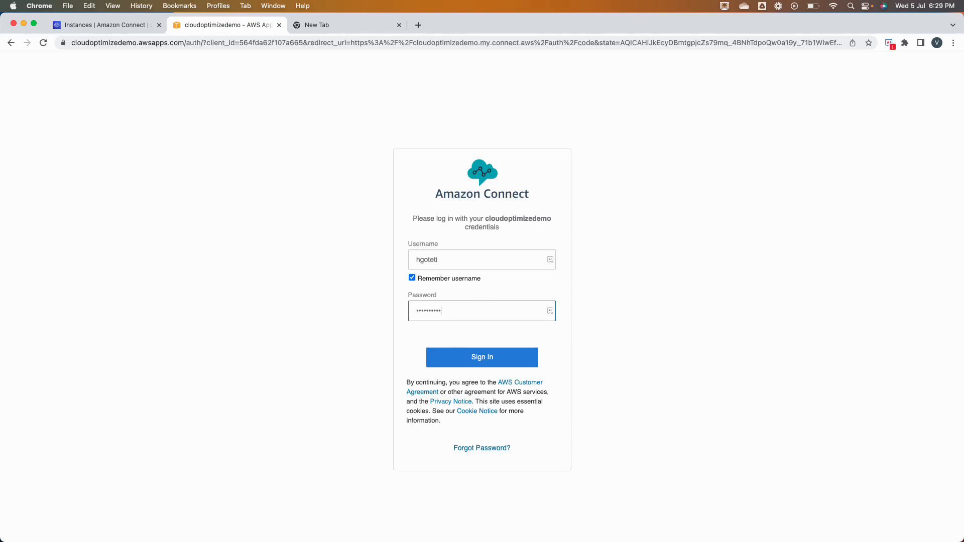
key(Return)
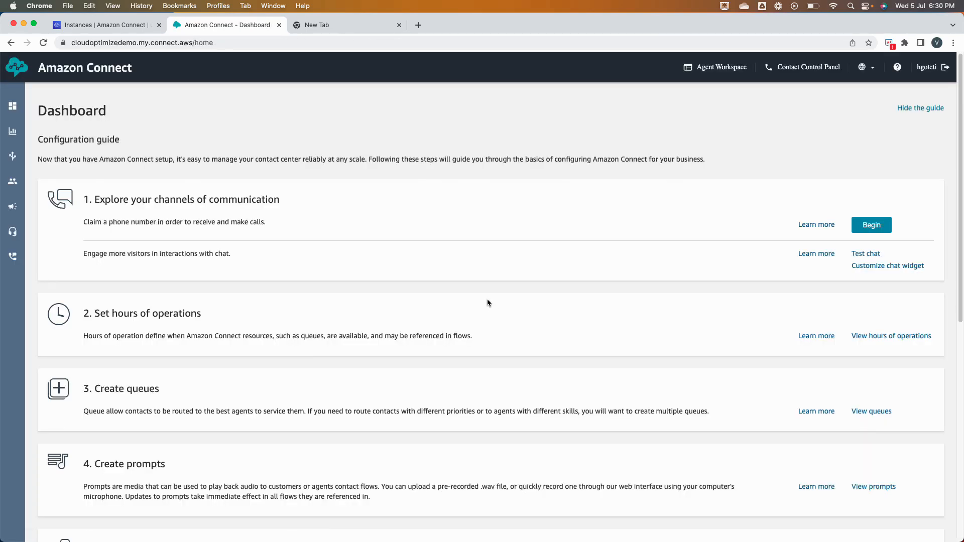
Return to the Instances tab to see cloudoptimizedemo listed as Active.
click(83, 27)
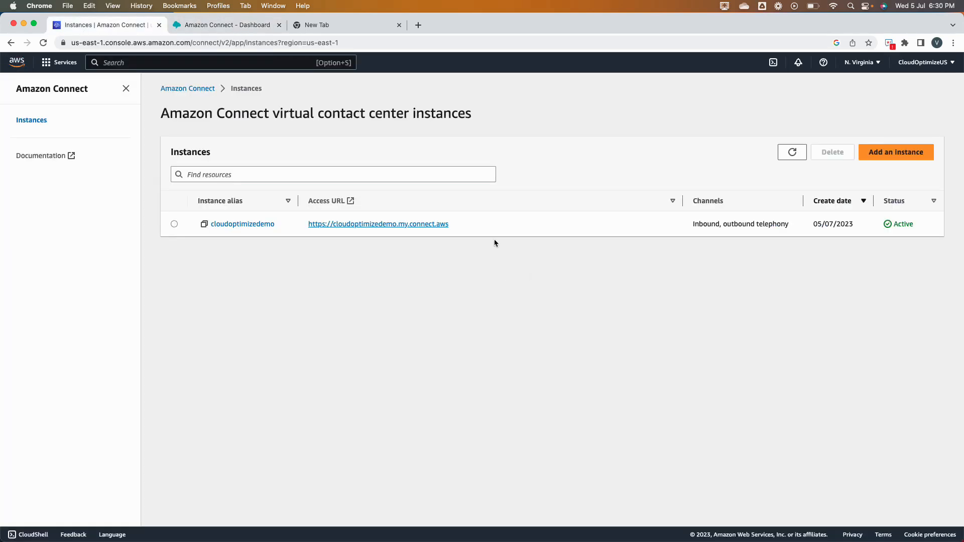